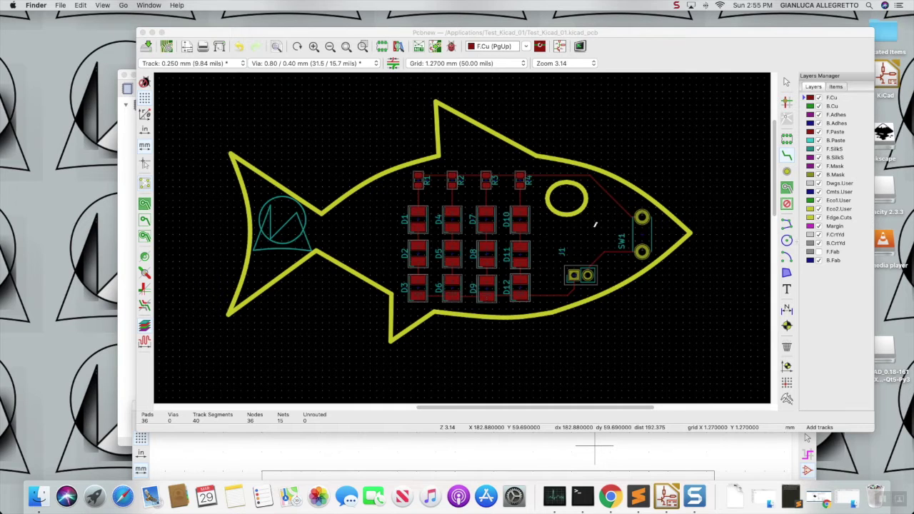
Start a copper zone at the fish's nose tip on the F.Cu layer, assigned to the GND net.
scroll(587, 258, down, 5)
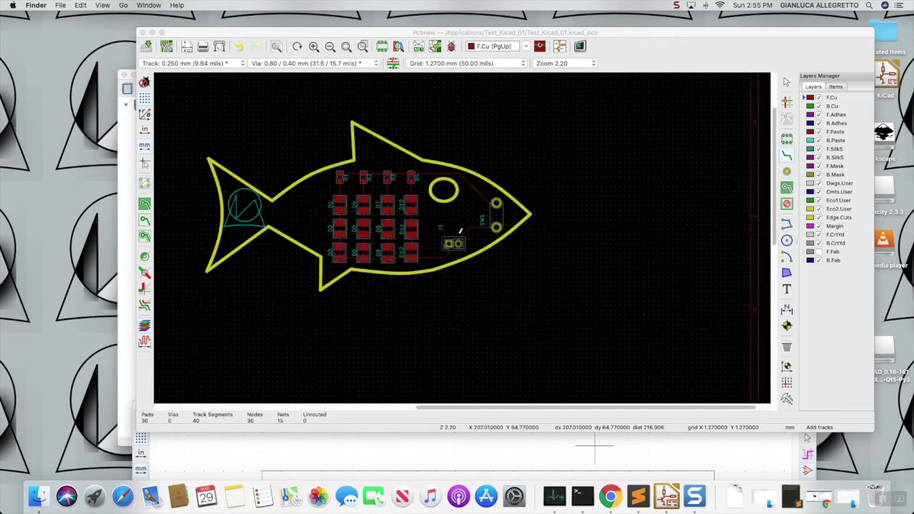
scroll(460, 230, up, 5)
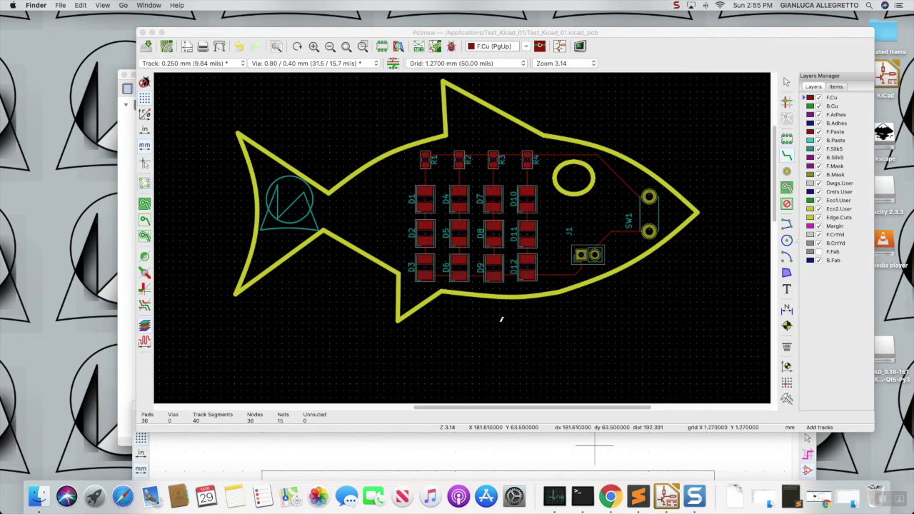
click(787, 189)
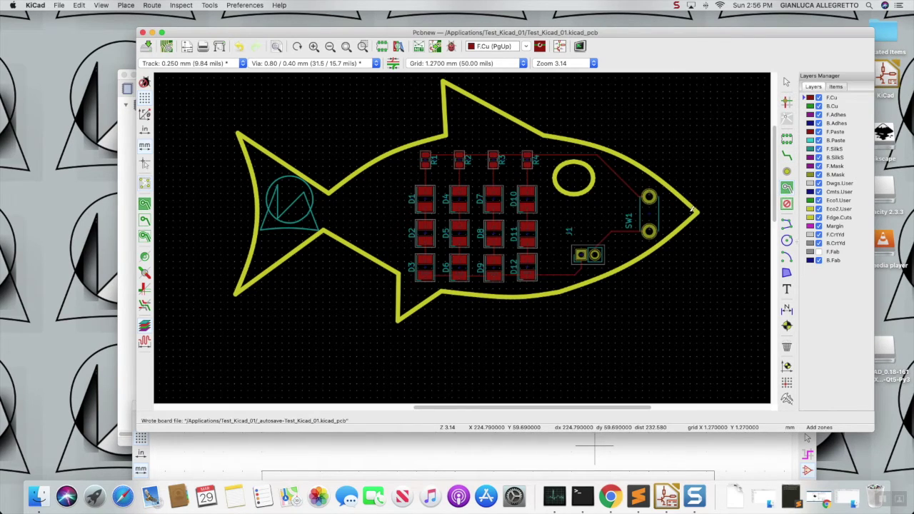
click(647, 188)
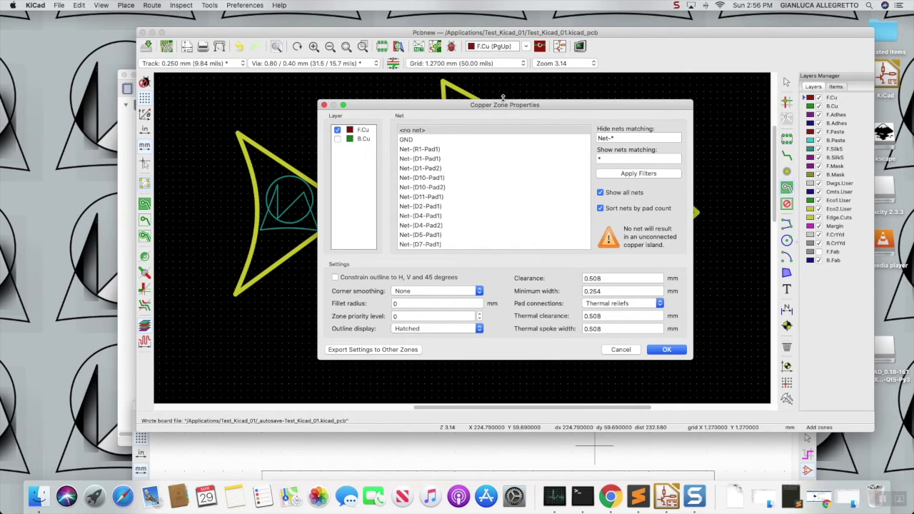
drag(500, 106, 545, 86)
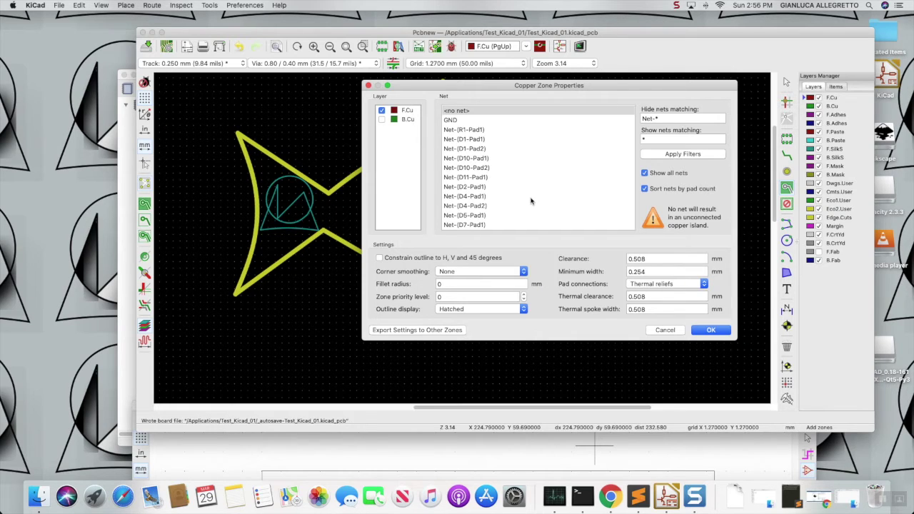
click(457, 122)
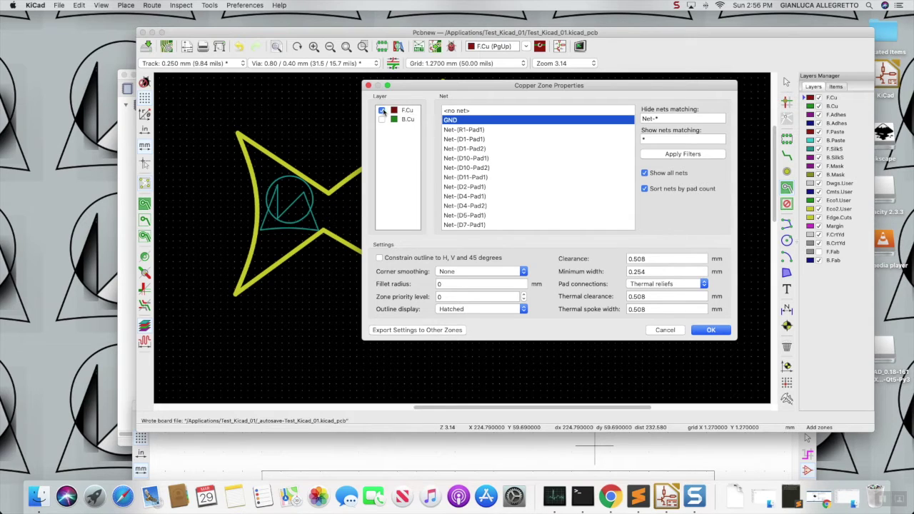
click(712, 331)
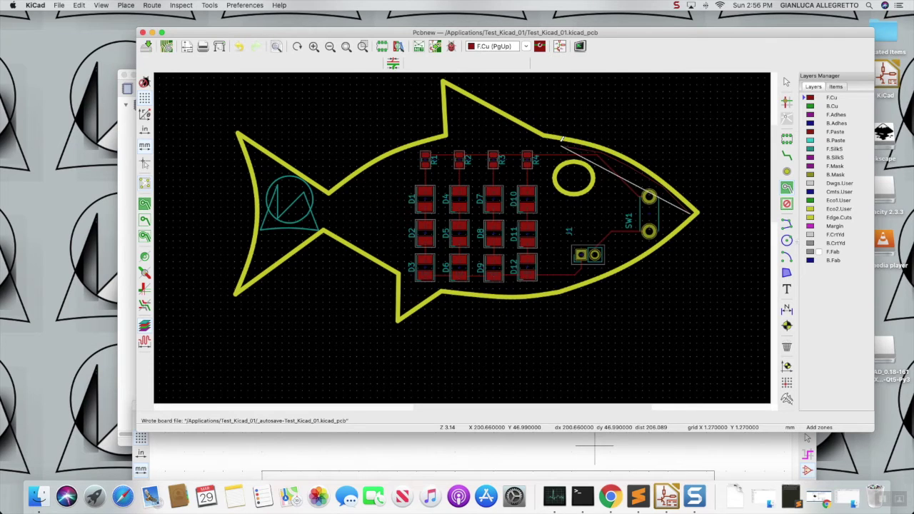
Place zone corners just inside the upper nose edge and set the grid to 0.0500 mm.
scroll(578, 140, up, 3)
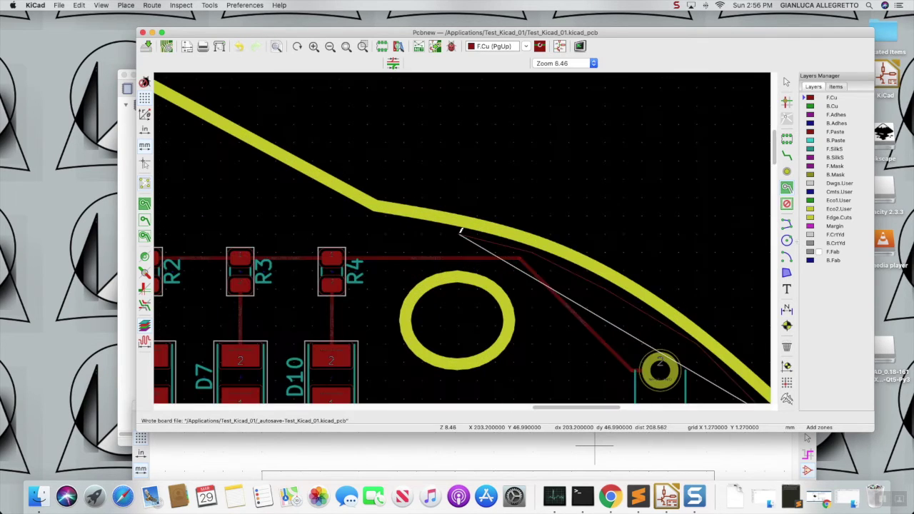
click(445, 231)
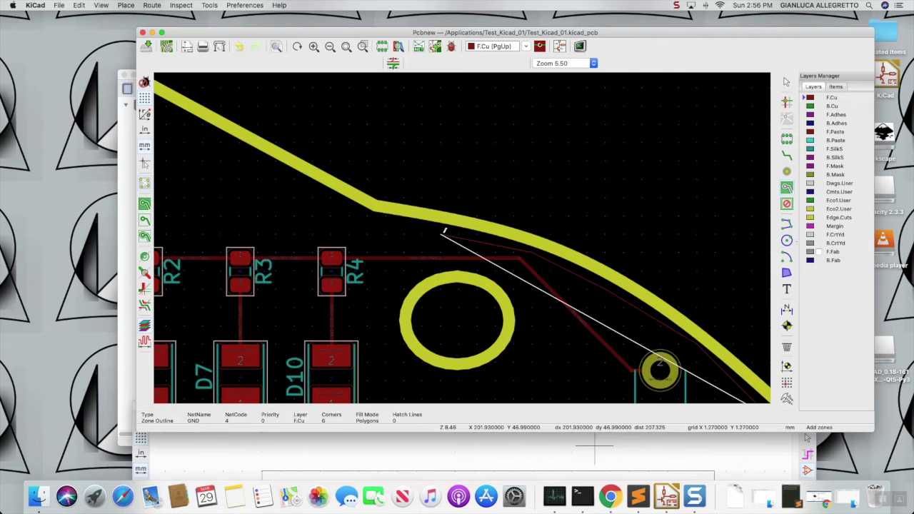
right_click(444, 231)
mouse_move(488, 340)
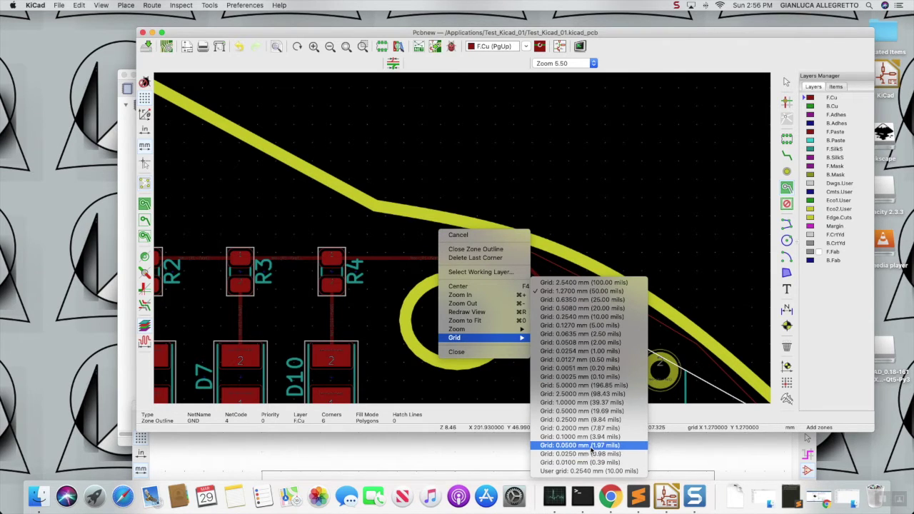
click(591, 445)
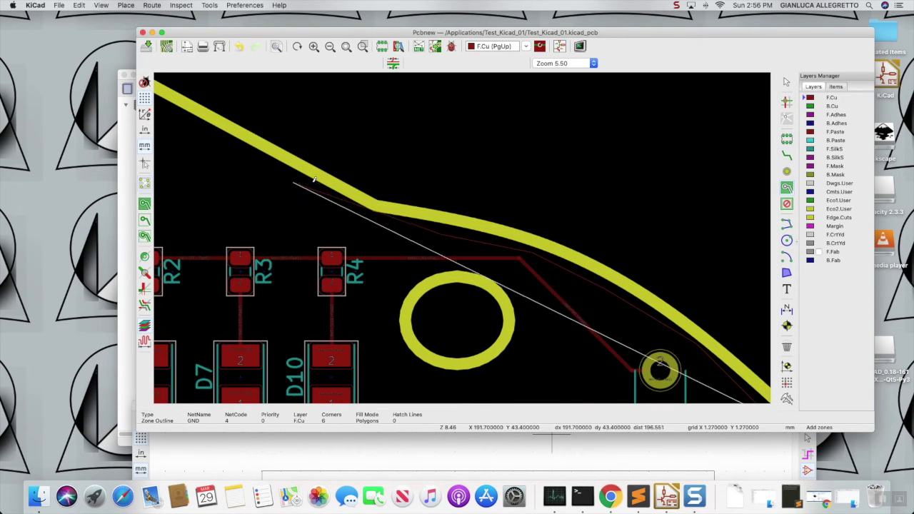
Trace the zone outline inside the board edge around the dorsal fin and along the back to the tail joint.
scroll(361, 212, down, 4)
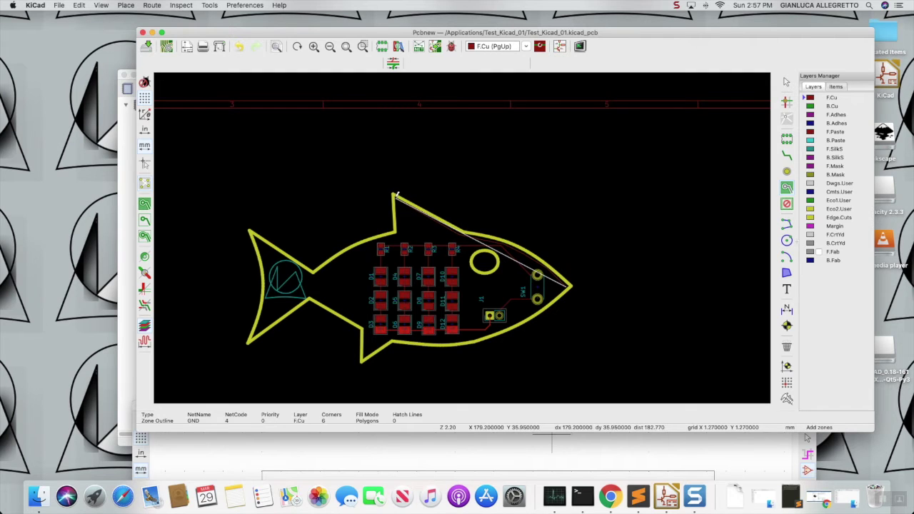
click(399, 206)
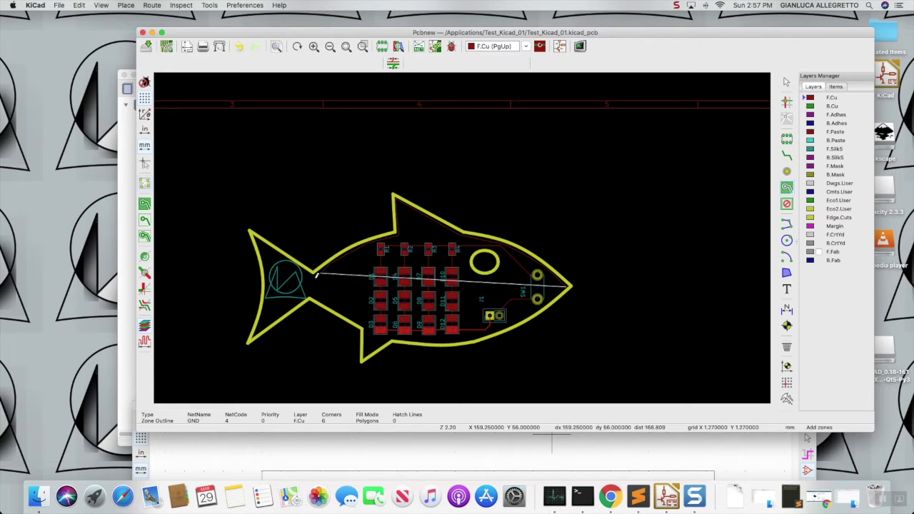
scroll(332, 260, up, 2)
scroll(461, 230, up, 5)
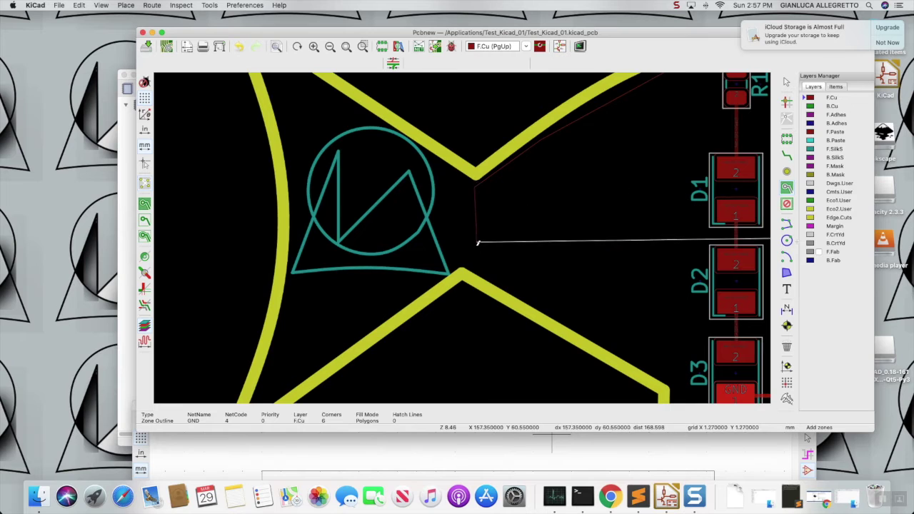
Continue the zone outline from the tail joint around the lower fin and along the belly edge.
scroll(476, 253, down, 5)
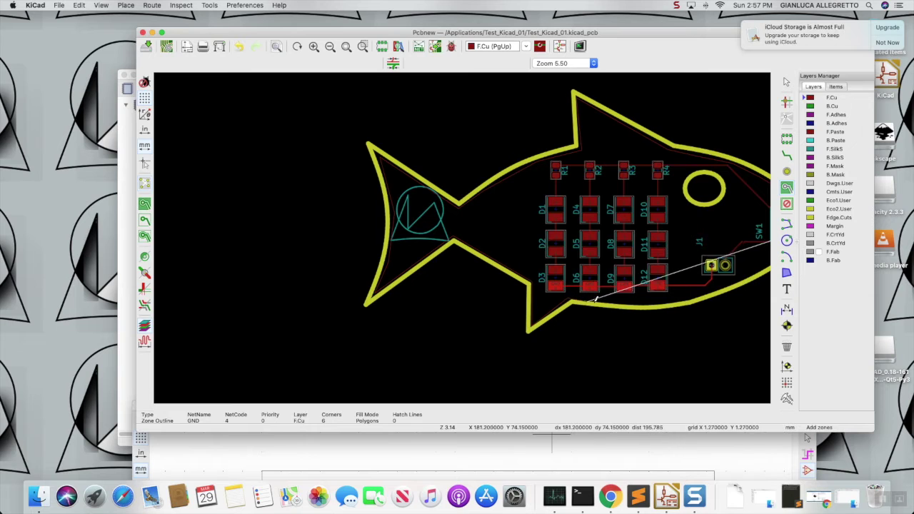
scroll(570, 293, down, 5)
scroll(461, 231, up, 8)
scroll(461, 231, up, 2)
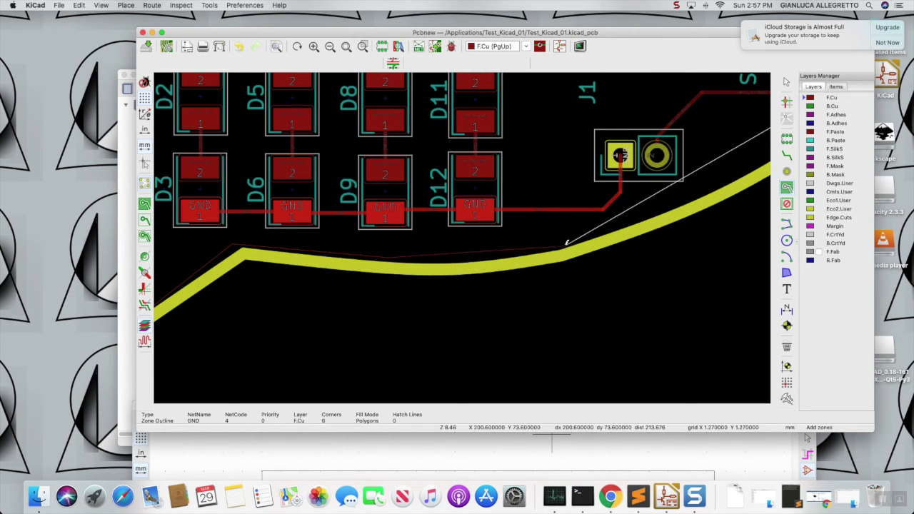
scroll(461, 231, down, 5)
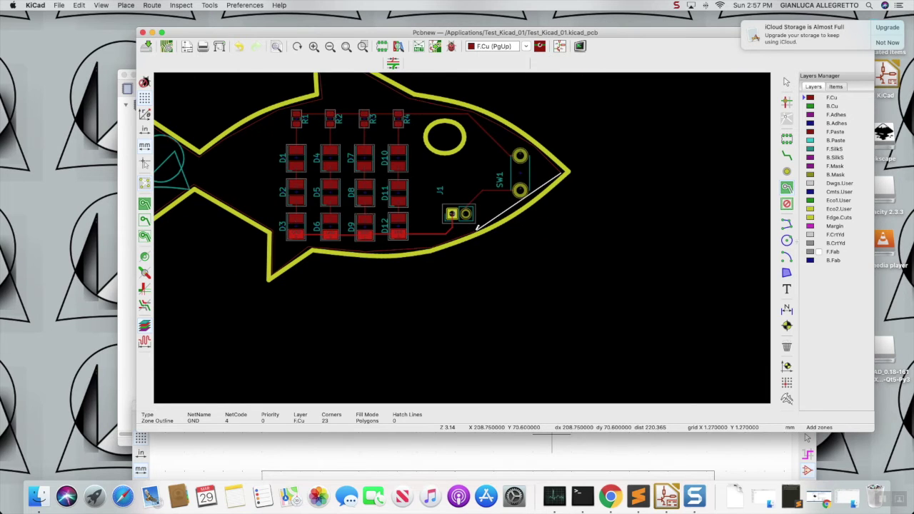
Trace the zone outline along the lower nose edge and close it at its starting corner near the nose tip.
scroll(529, 201, up, 7)
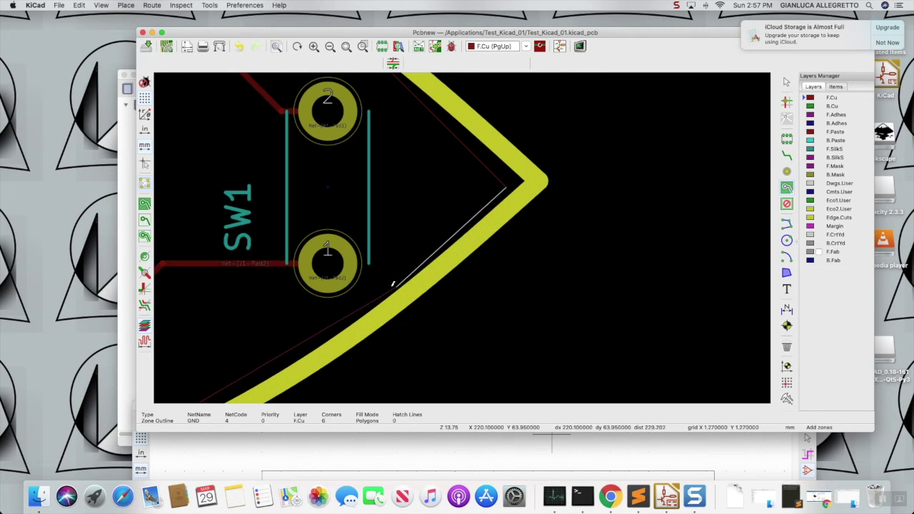
click(313, 343)
click(504, 188)
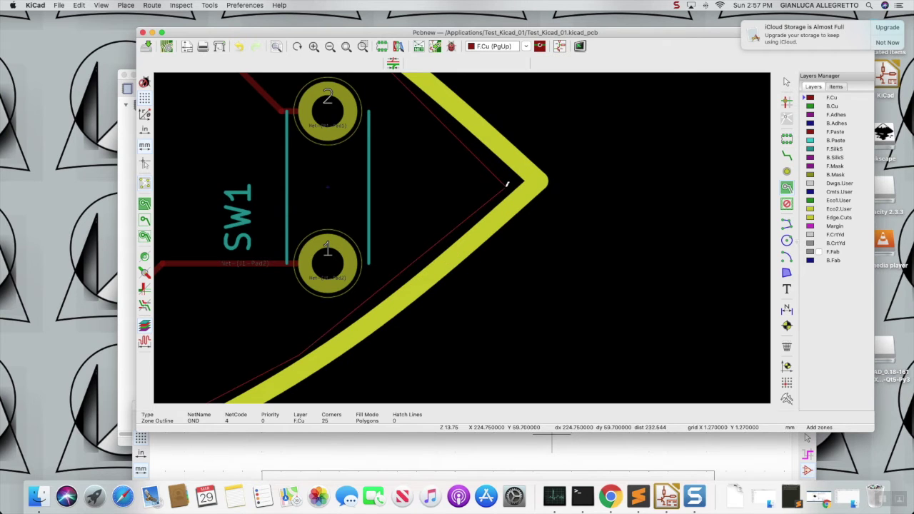
key(Home)
scroll(461, 232, up, 6)
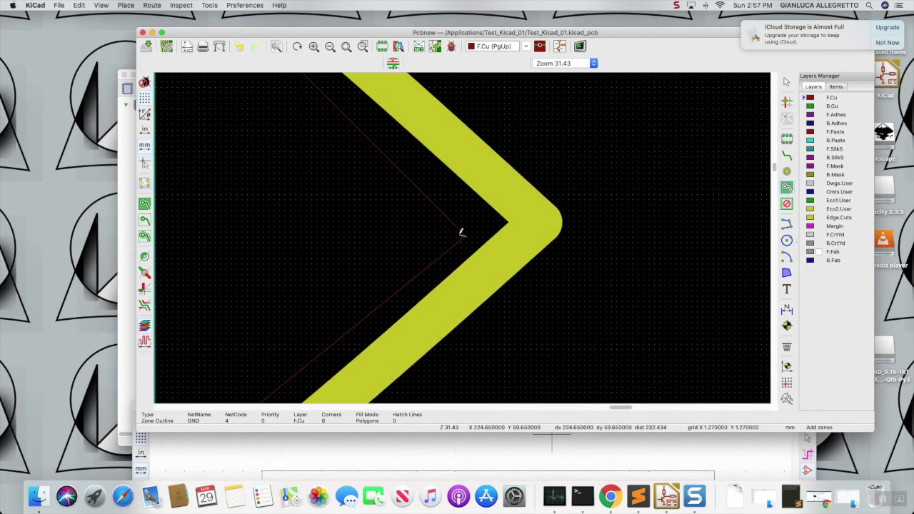
scroll(462, 233, up, 2)
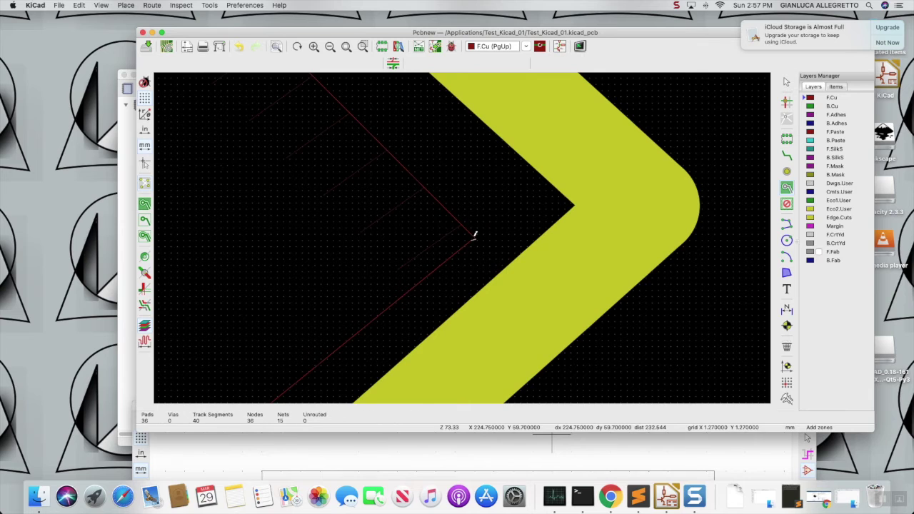
Duplicate the finished GND zone onto the B.Cu layer.
scroll(473, 235, down, 6)
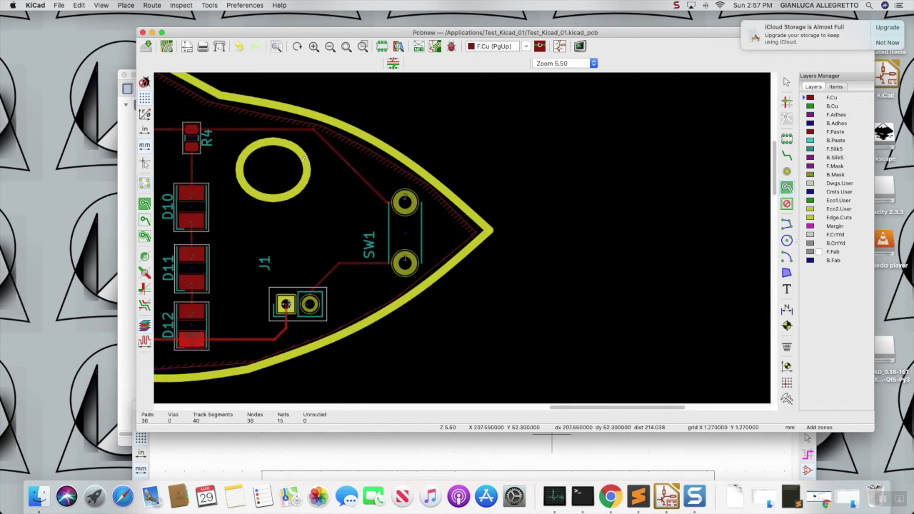
scroll(304, 160, down, 1)
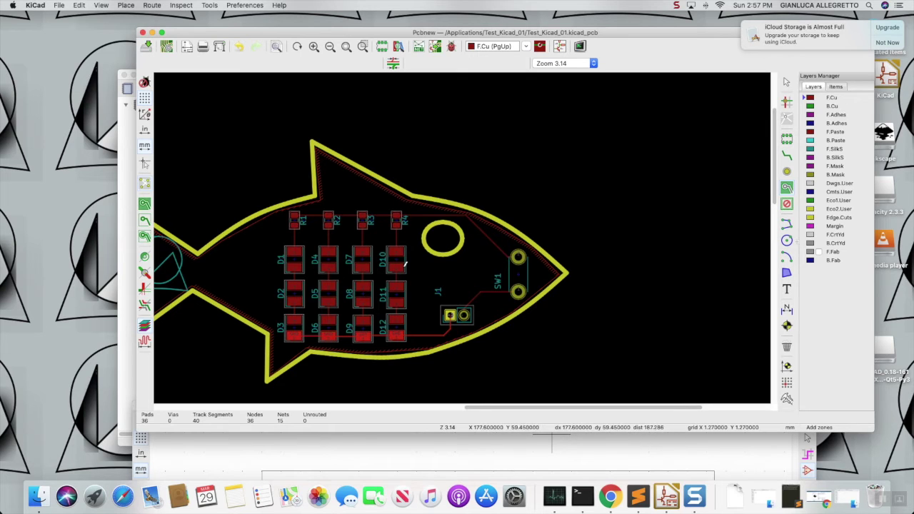
scroll(531, 285, up, 5)
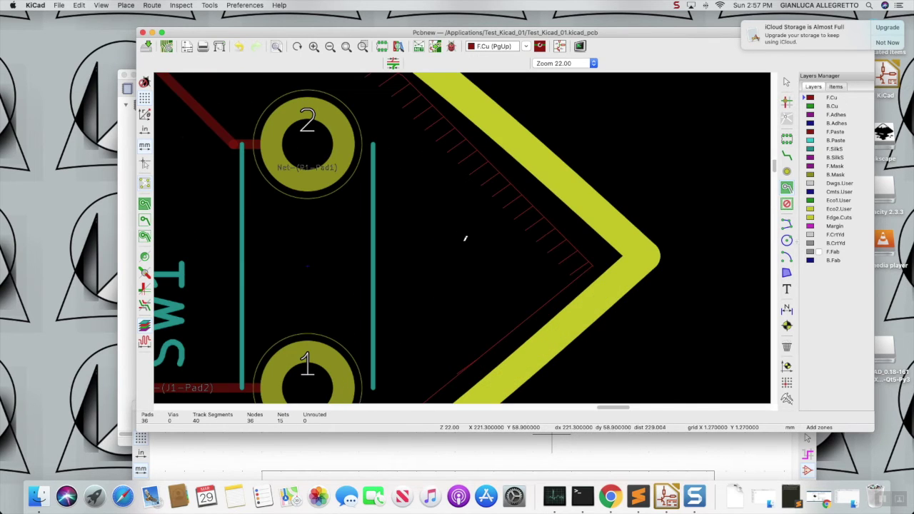
right_click(517, 201)
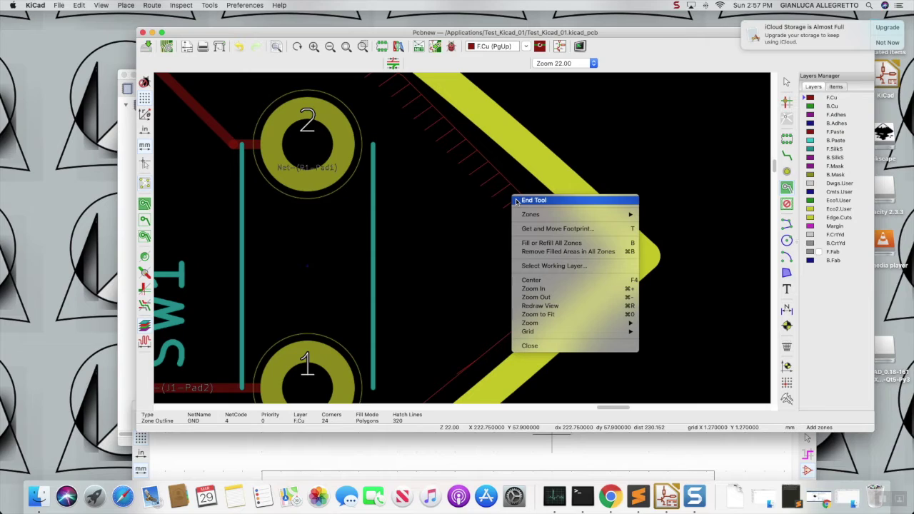
mouse_move(529, 216)
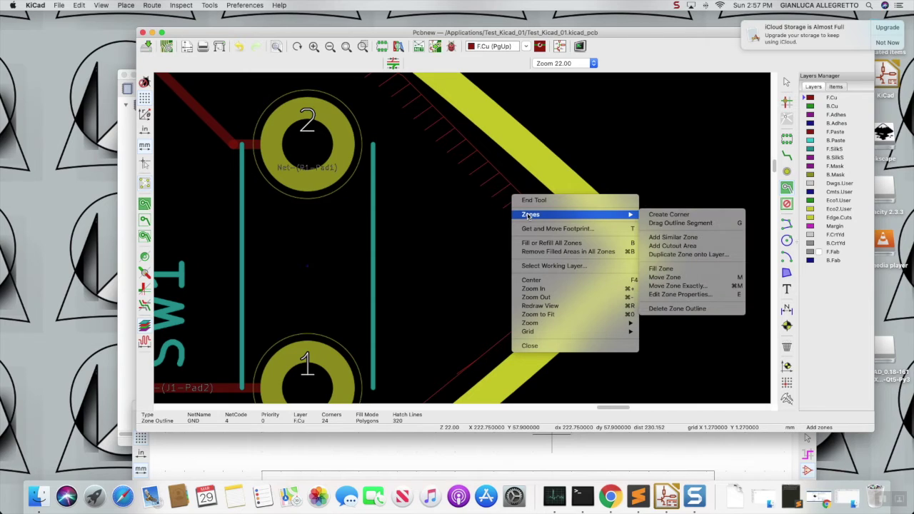
click(690, 259)
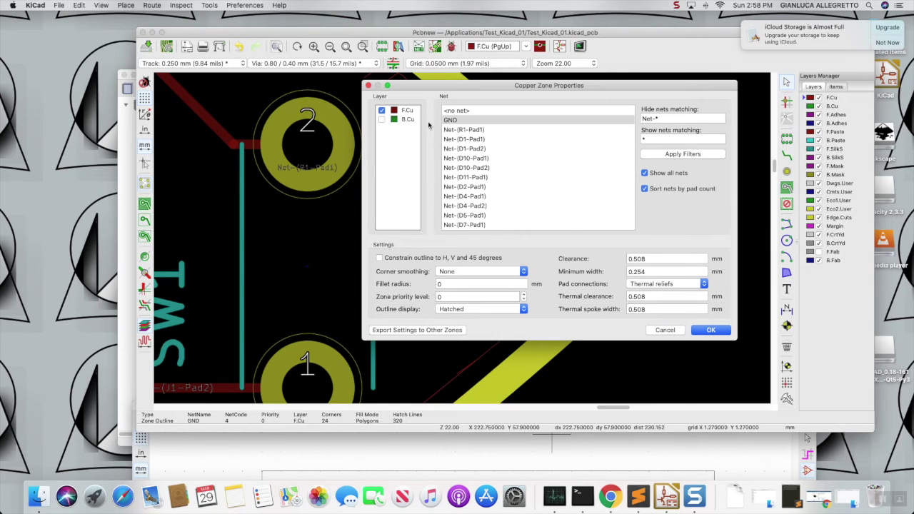
click(381, 119)
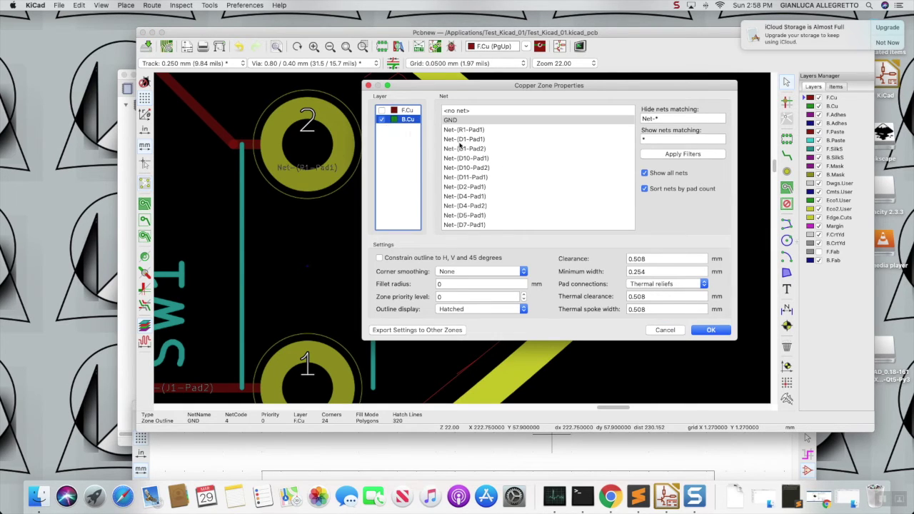
click(712, 331)
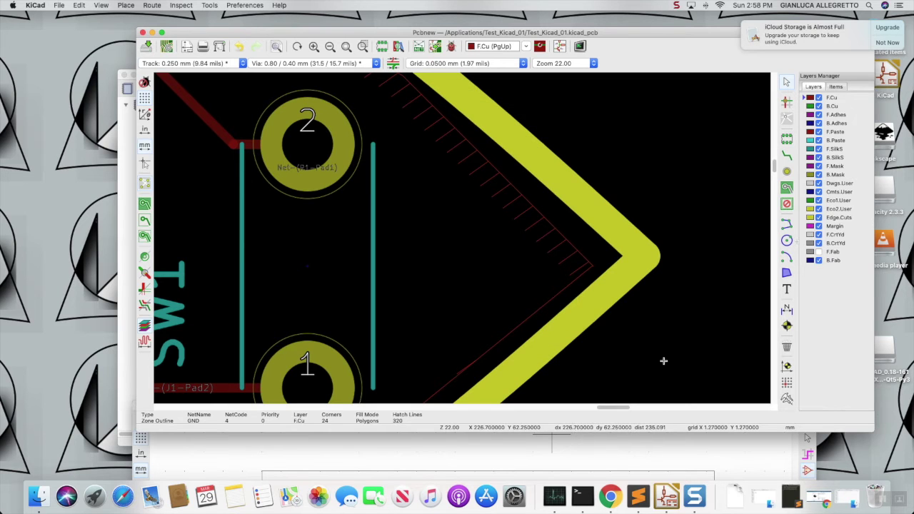
Examine the front and back copper zone outlines along the fish-shaped board edge.
scroll(459, 234, down, 4)
scroll(459, 235, up, 5)
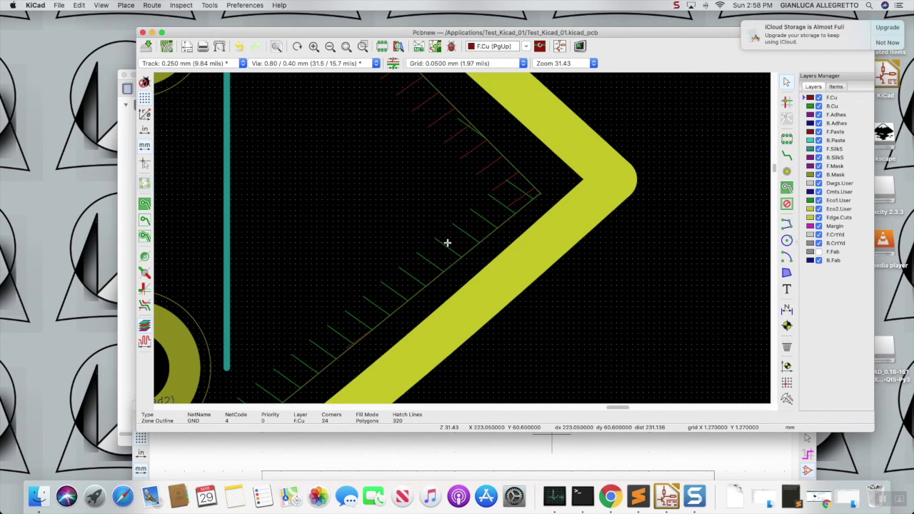
scroll(459, 240, down, 7)
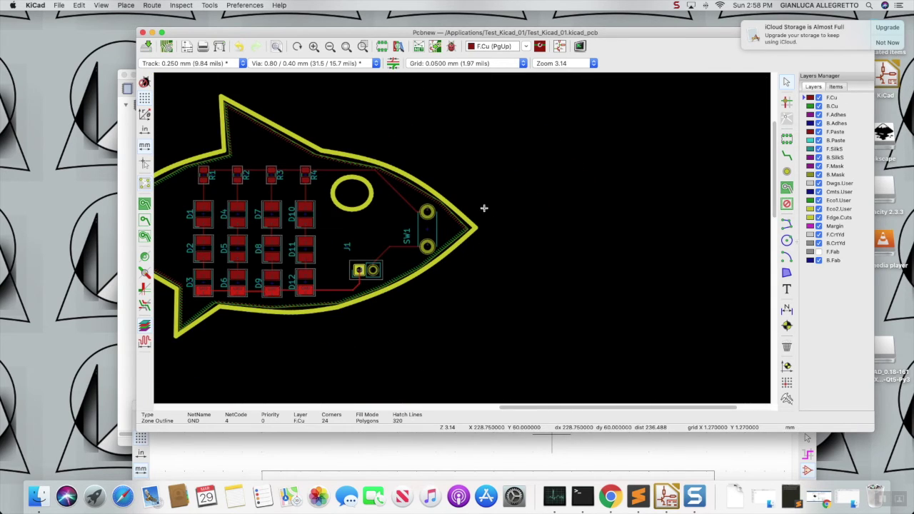
scroll(459, 235, down, 1)
scroll(459, 234, down, 1)
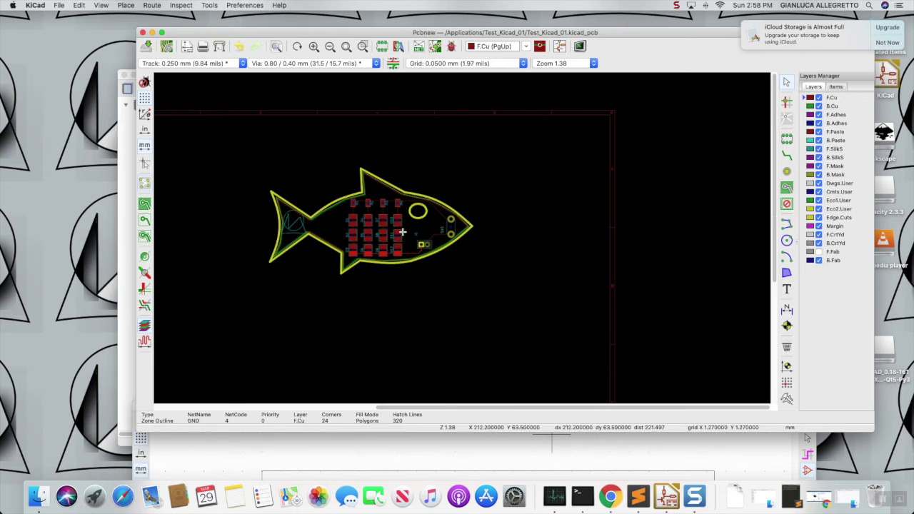
scroll(459, 234, up, 2)
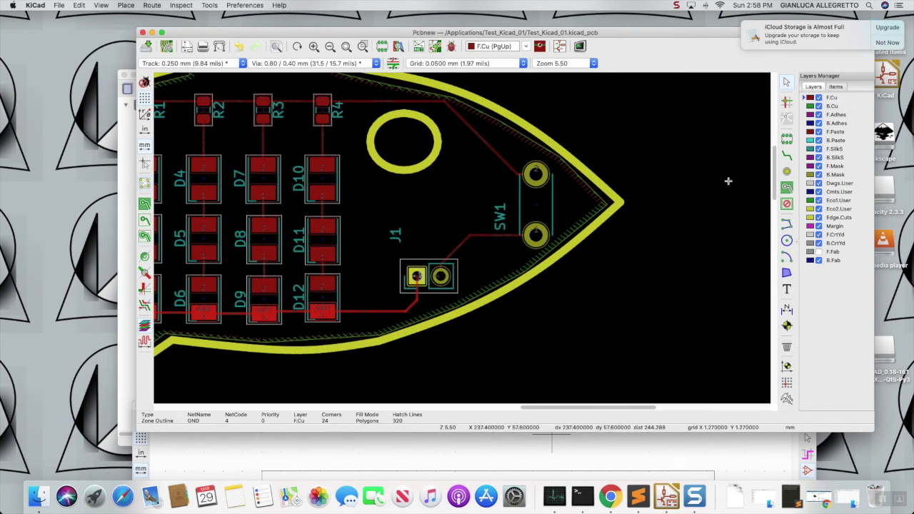
Fill all copper zones on the fish-shaped board using the Add Zones tool's Fill or Refill All Zones command.
right_click(483, 177)
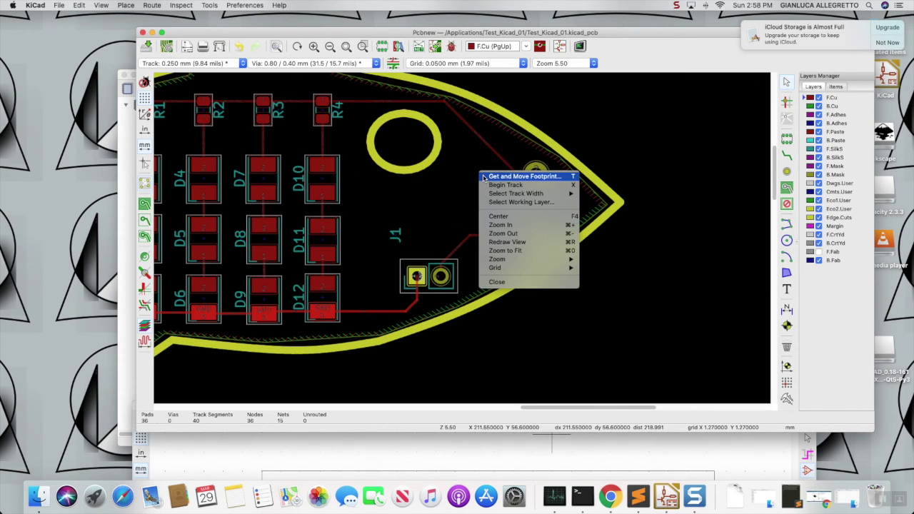
click(674, 163)
click(788, 188)
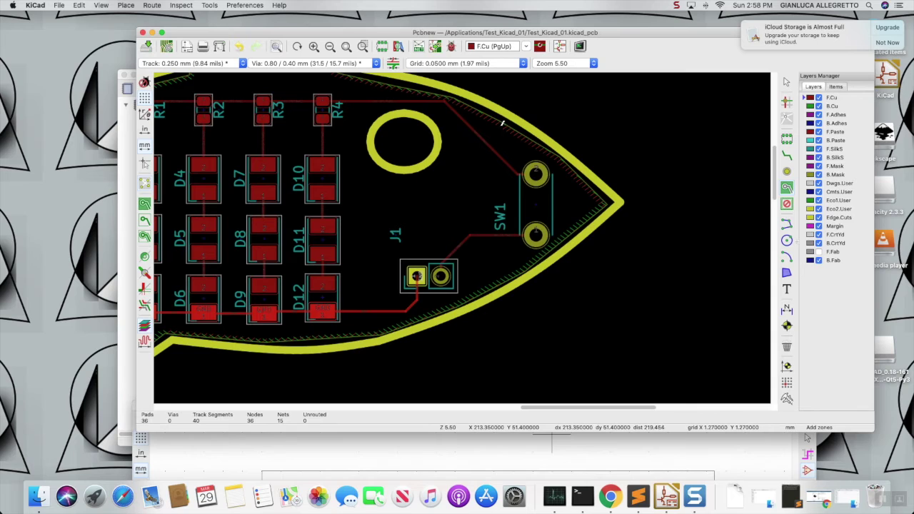
right_click(498, 137)
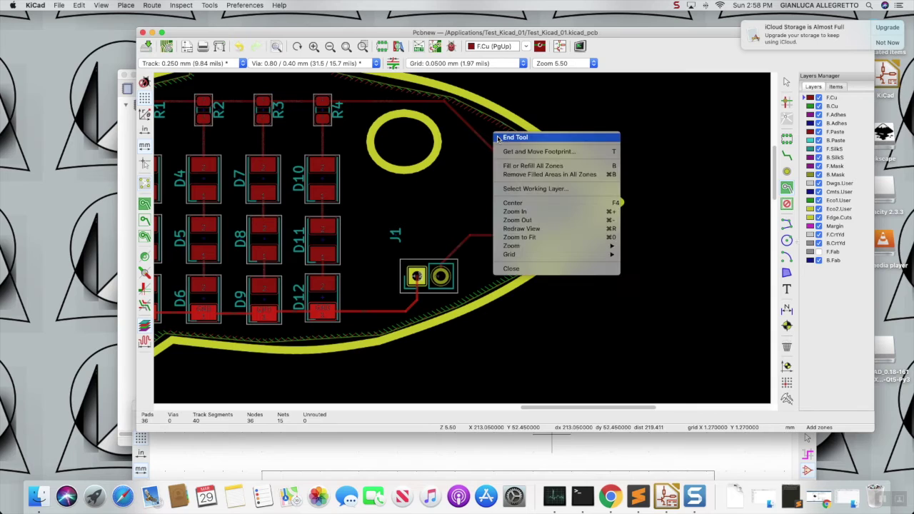
click(548, 171)
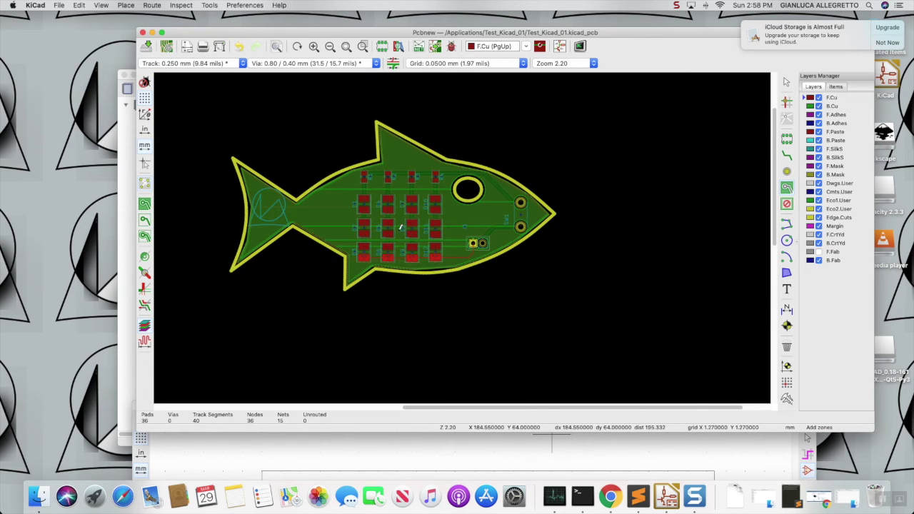
scroll(461, 230, down, 1)
scroll(476, 234, up, 1)
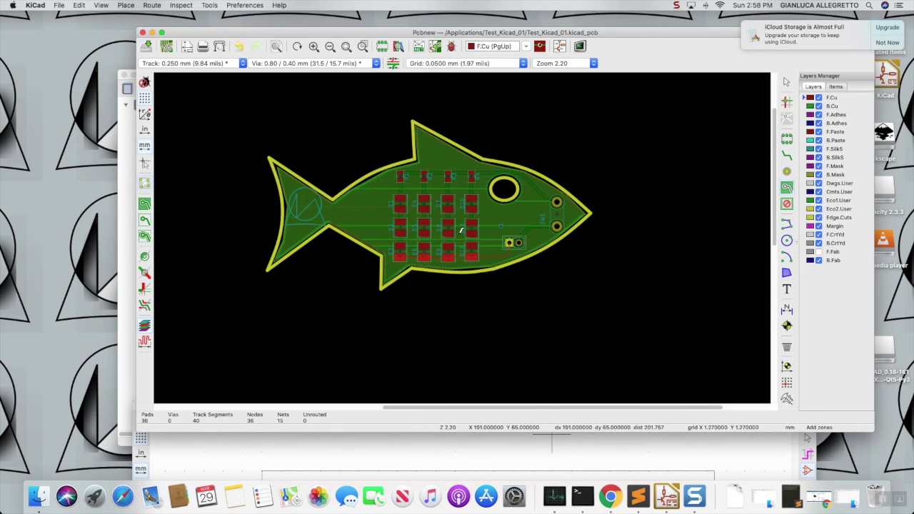
scroll(461, 230, up, 1)
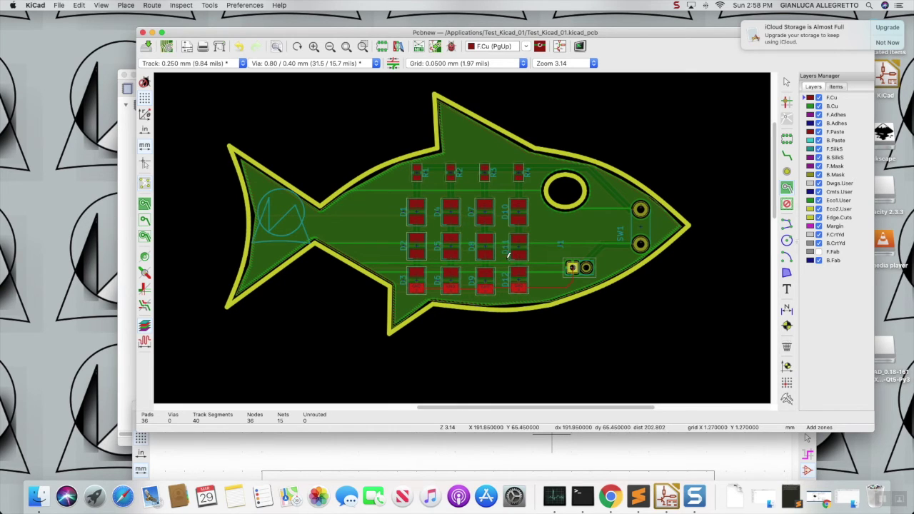
drag(513, 265, 529, 294)
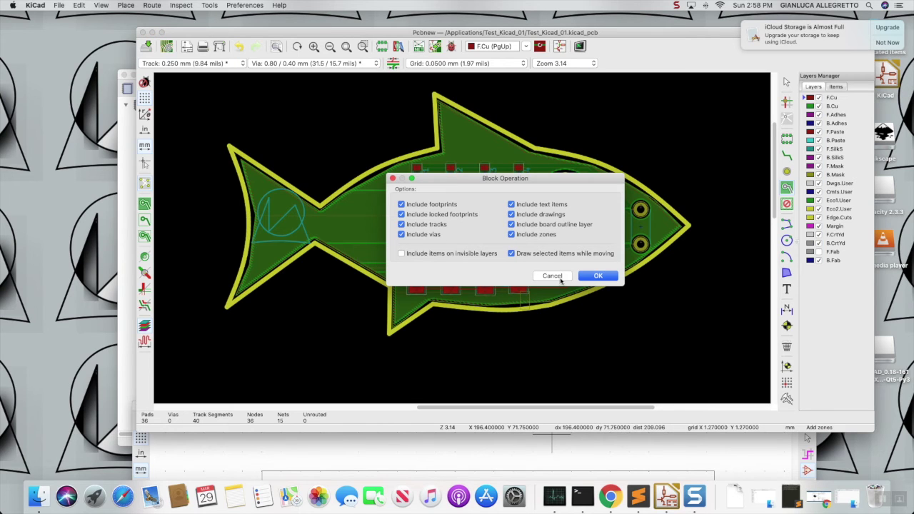
click(561, 278)
scroll(526, 300, down, 5)
scroll(466, 229, right, 4)
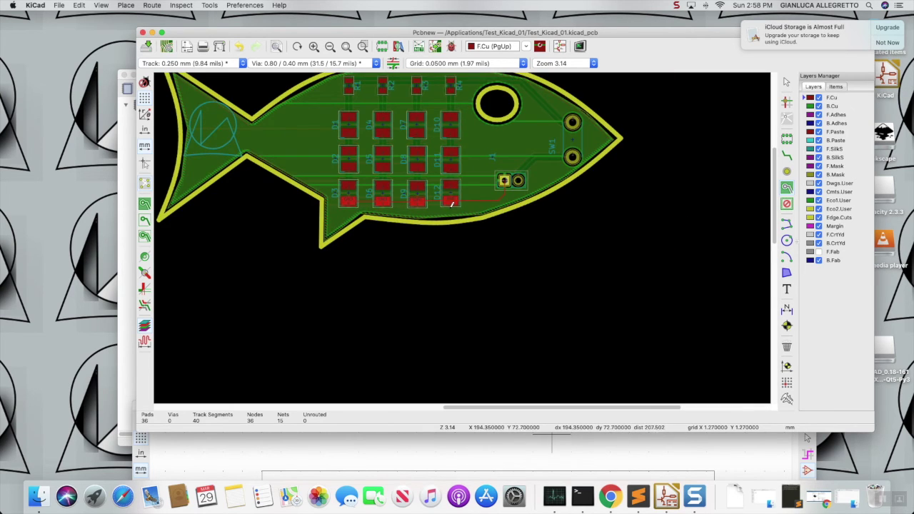
ctrl+scroll(452, 205, down, 3)
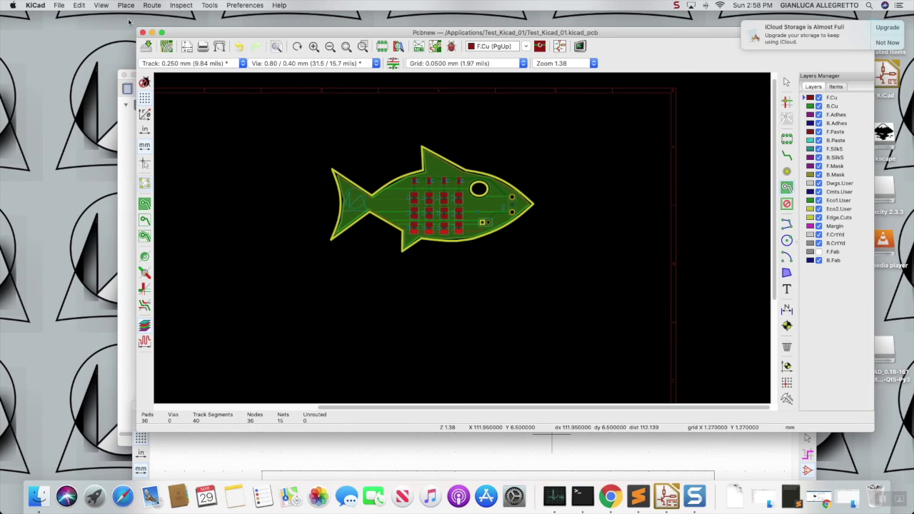
Open the board in the 3D Viewer and examine it from several angles, including close-ups of the copper around the LEDs and resistors.
click(100, 5)
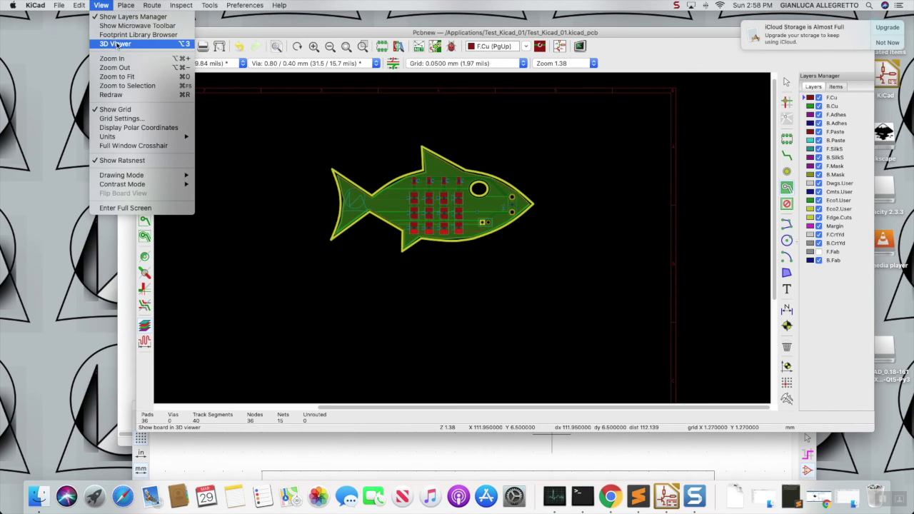
click(116, 41)
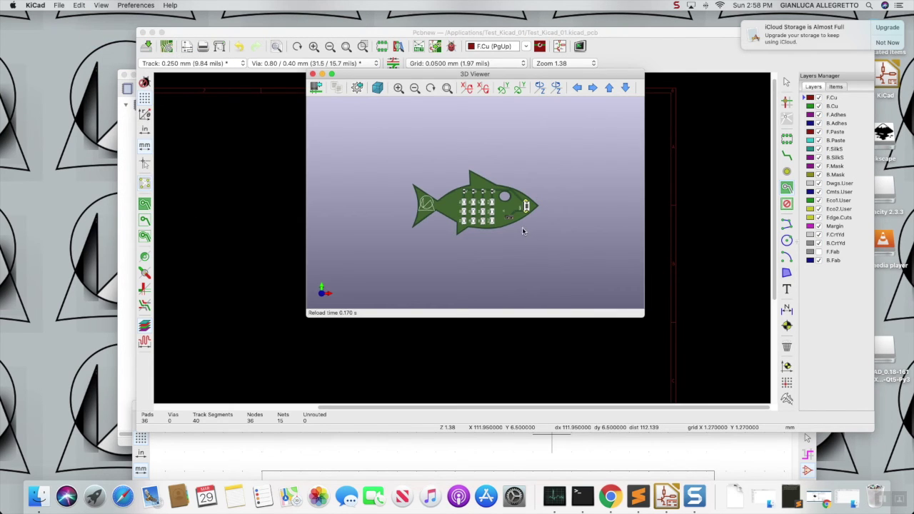
scroll(522, 227, up, 2)
drag(580, 242, 601, 193)
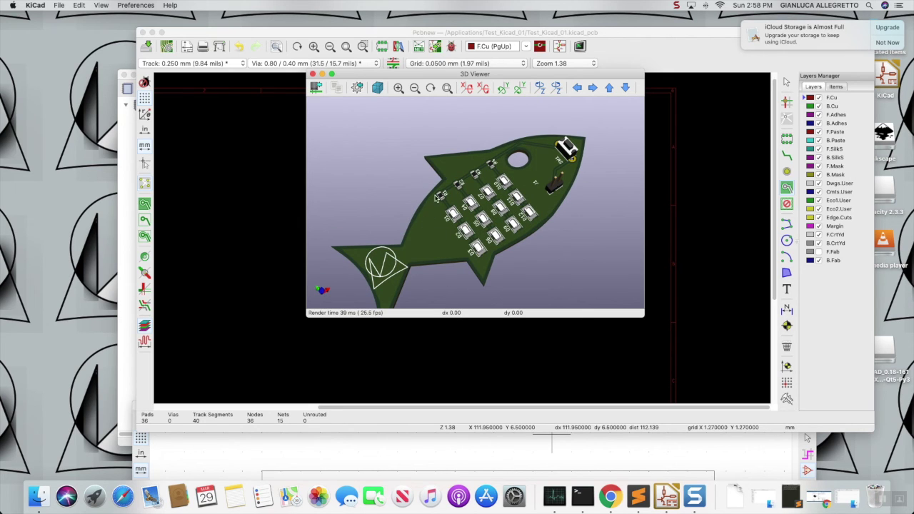
drag(570, 250, 536, 265)
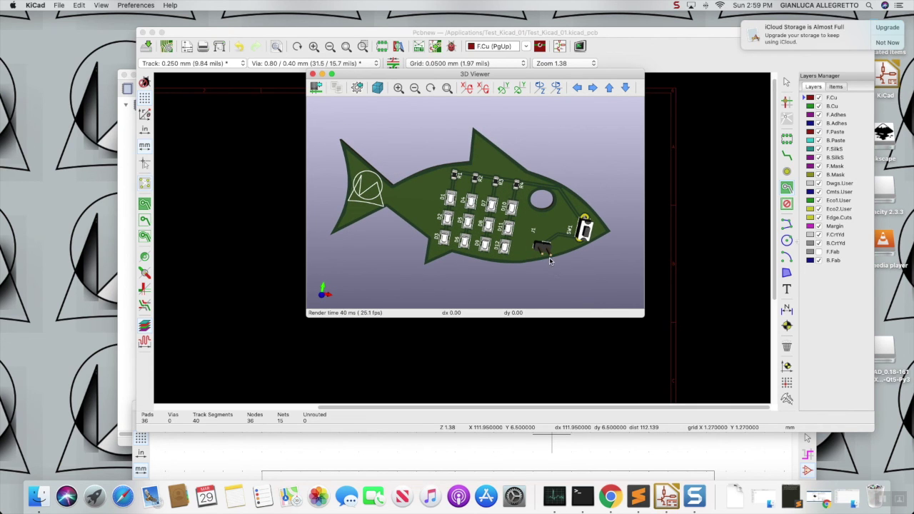
drag(552, 229, 556, 221)
scroll(526, 232, up, 5)
scroll(465, 184, up, 5)
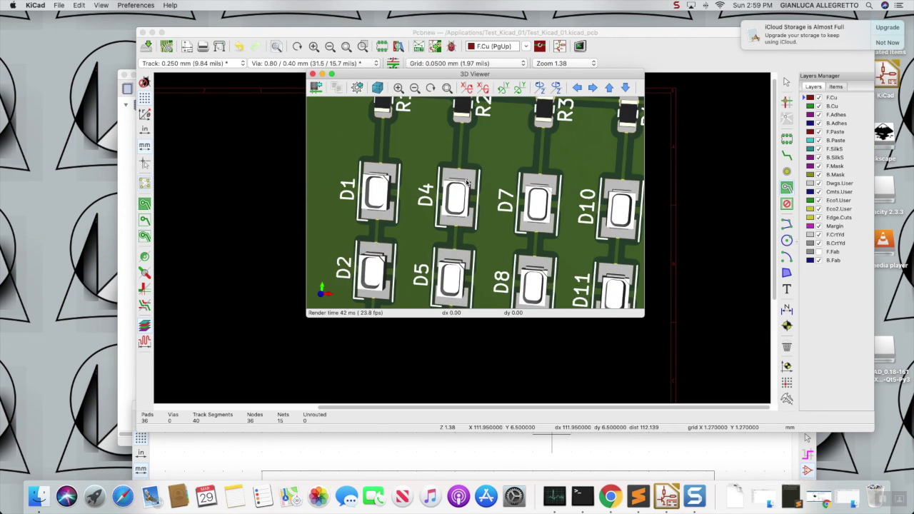
drag(482, 133, 462, 128)
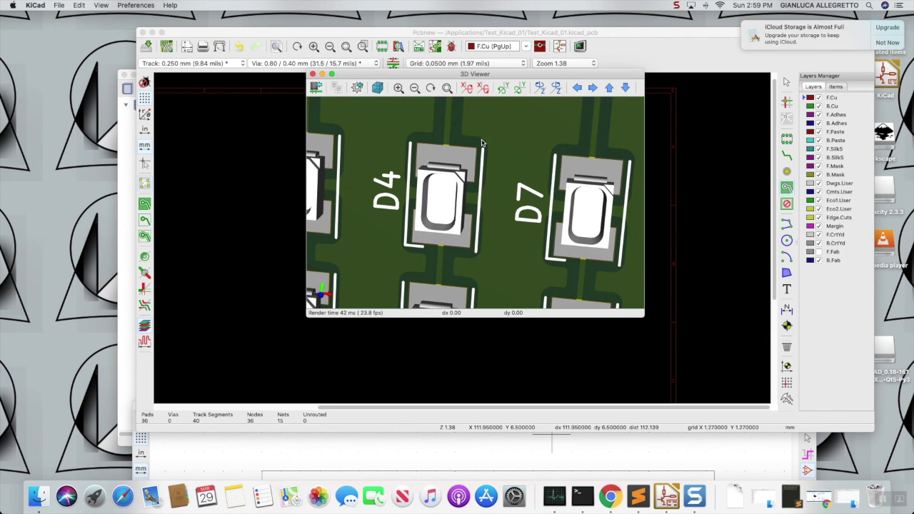
scroll(452, 172, down, 10)
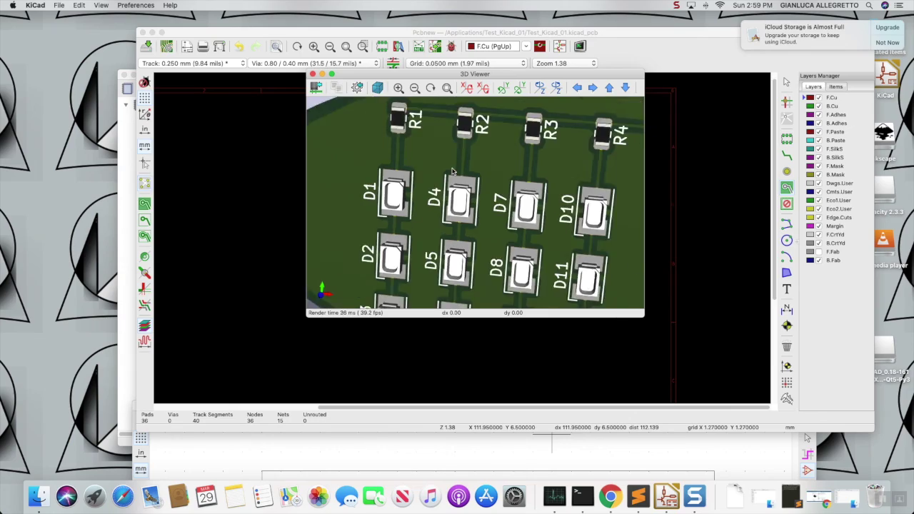